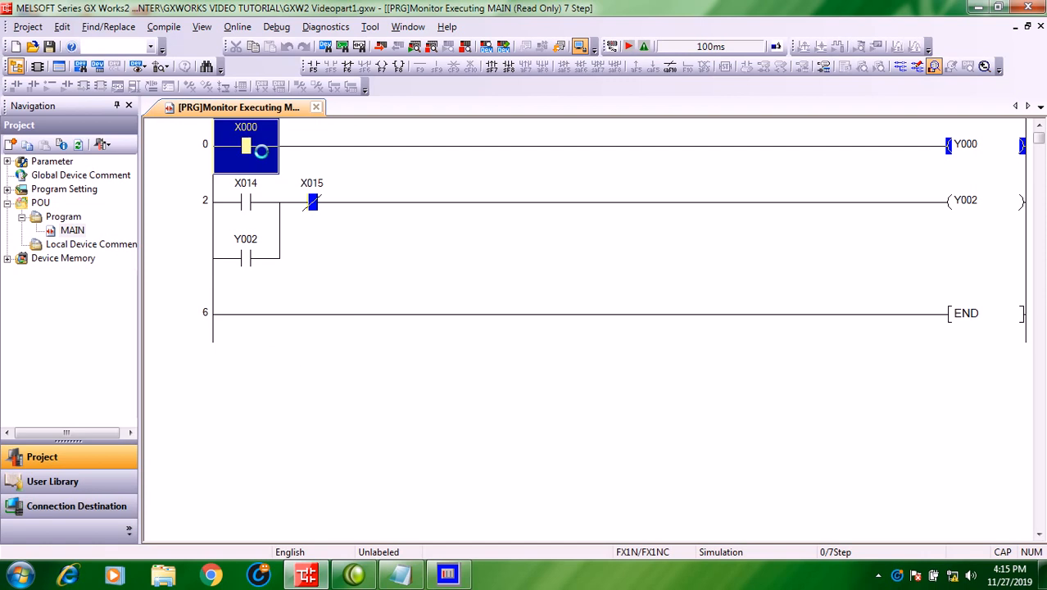
Step: Switch the X000 contact off in the monitored ladder simulation
key("shift+Return")
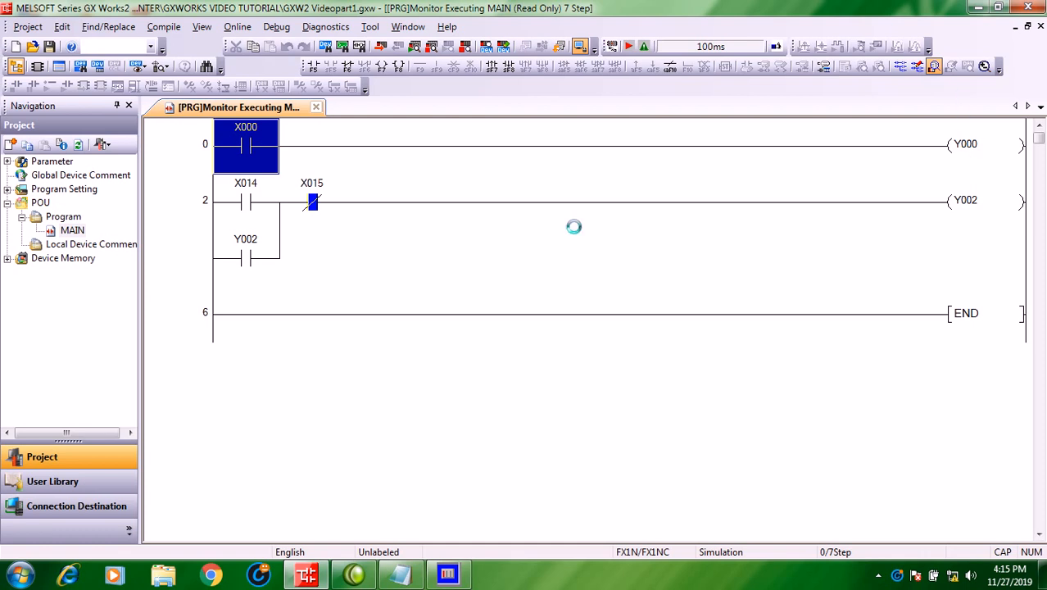
left_click(381, 148)
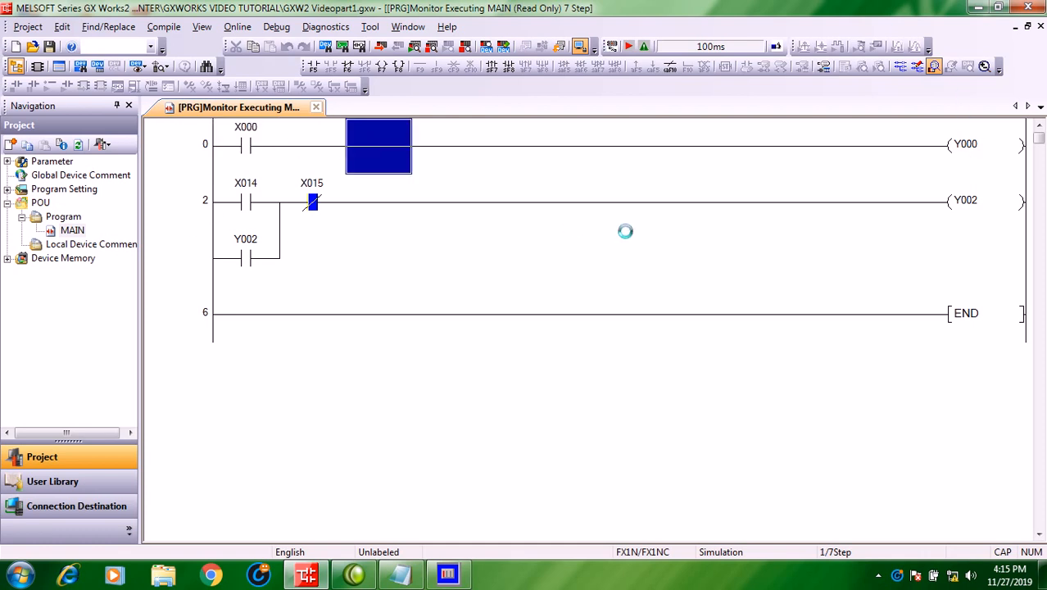
left_click(258, 322)
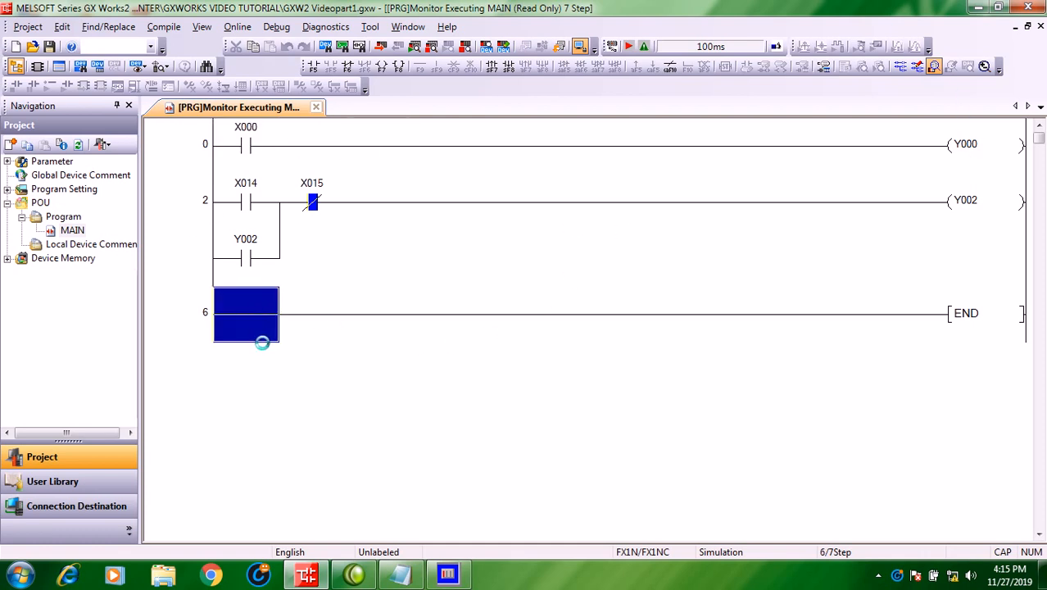
Step: Switch the X014 start contact on and back off in the monitored ladder to test the Y002 latch
left_click(235, 210)
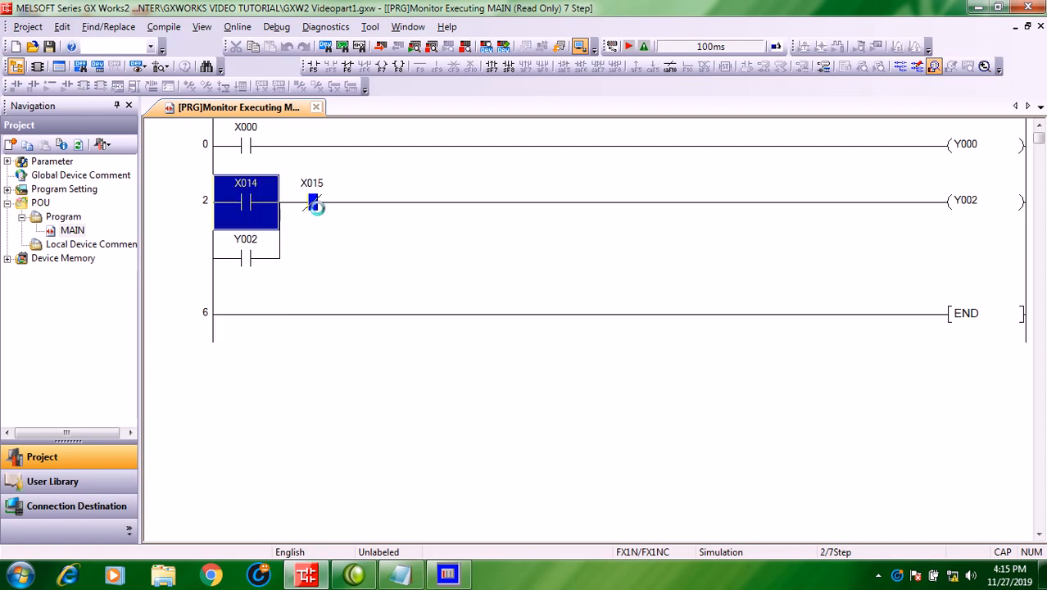
key("shift+Return")
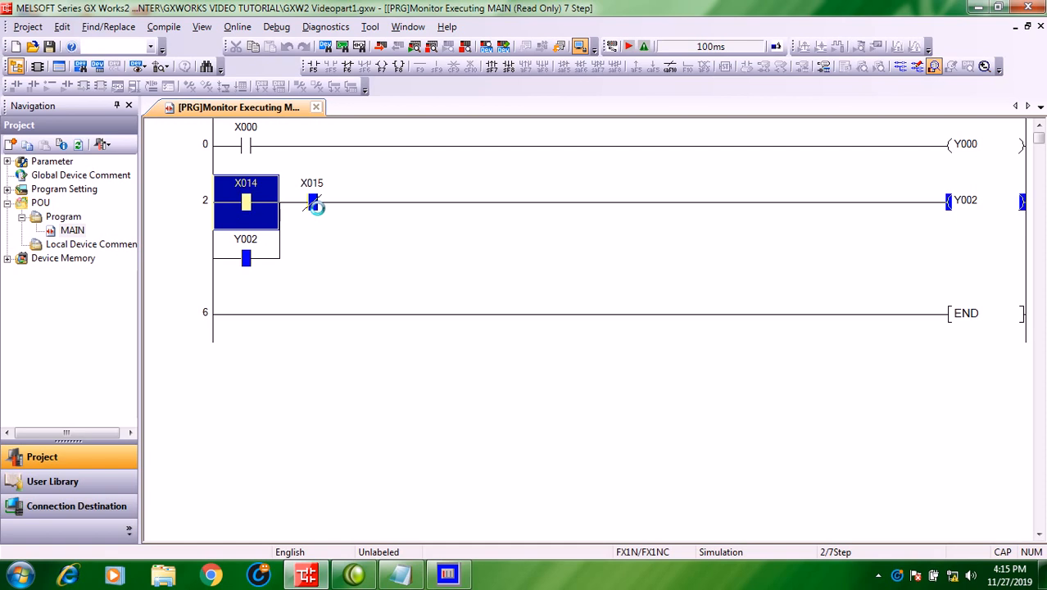
left_click(889, 213)
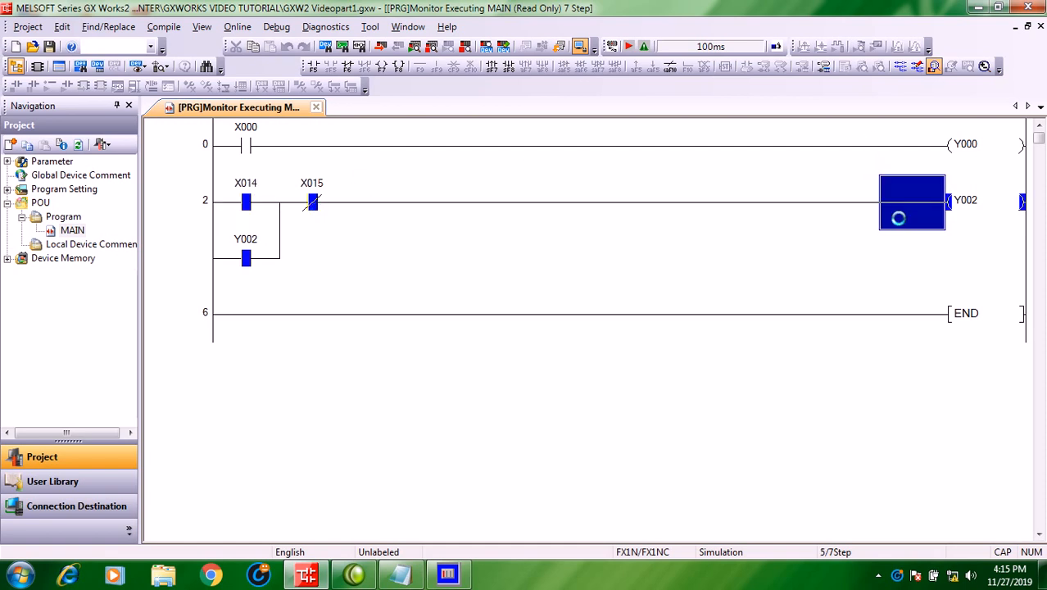
left_click(497, 216)
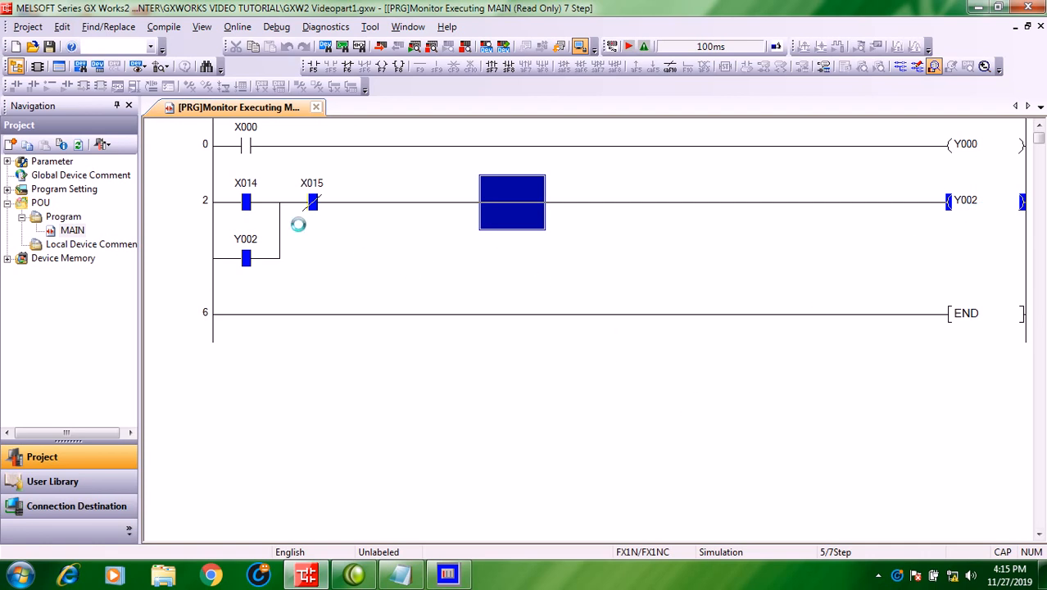
left_click(250, 203)
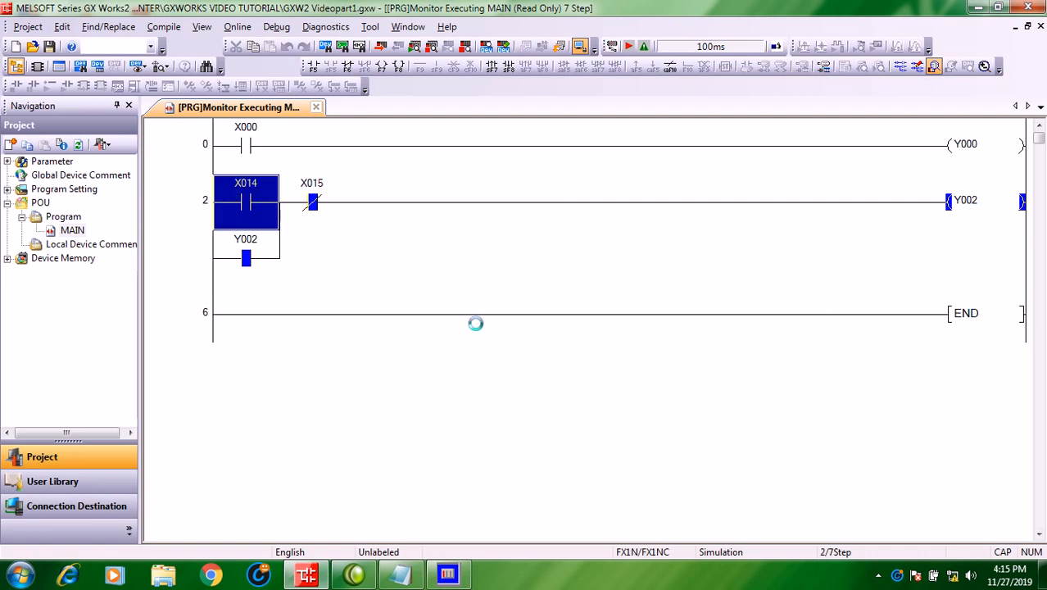
left_click(475, 324)
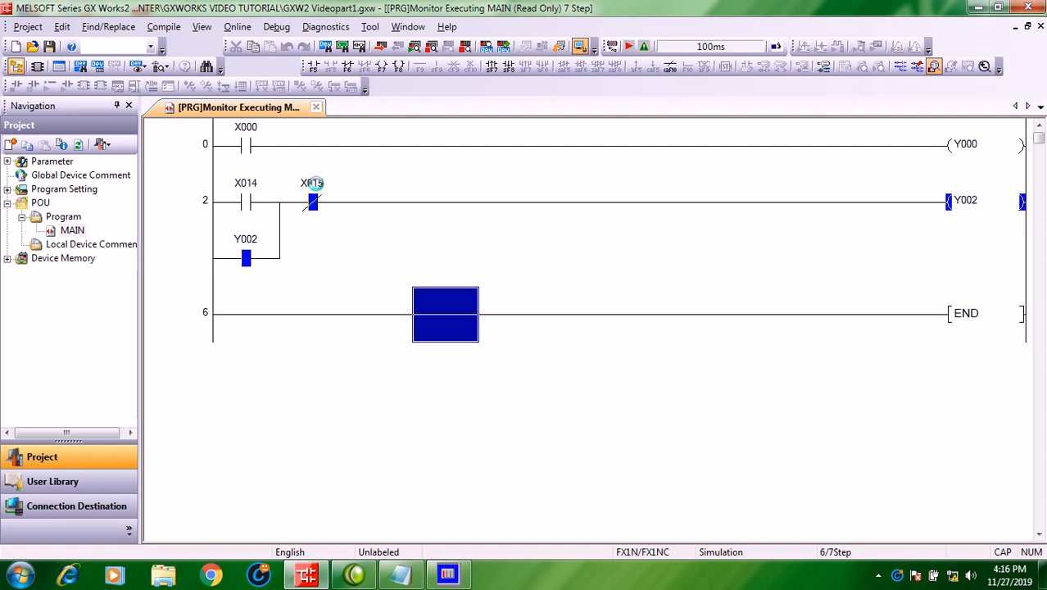
Step: Switch the X015 stop contact on and back off in the monitored ladder to release the Y002 latch
left_click(314, 202)
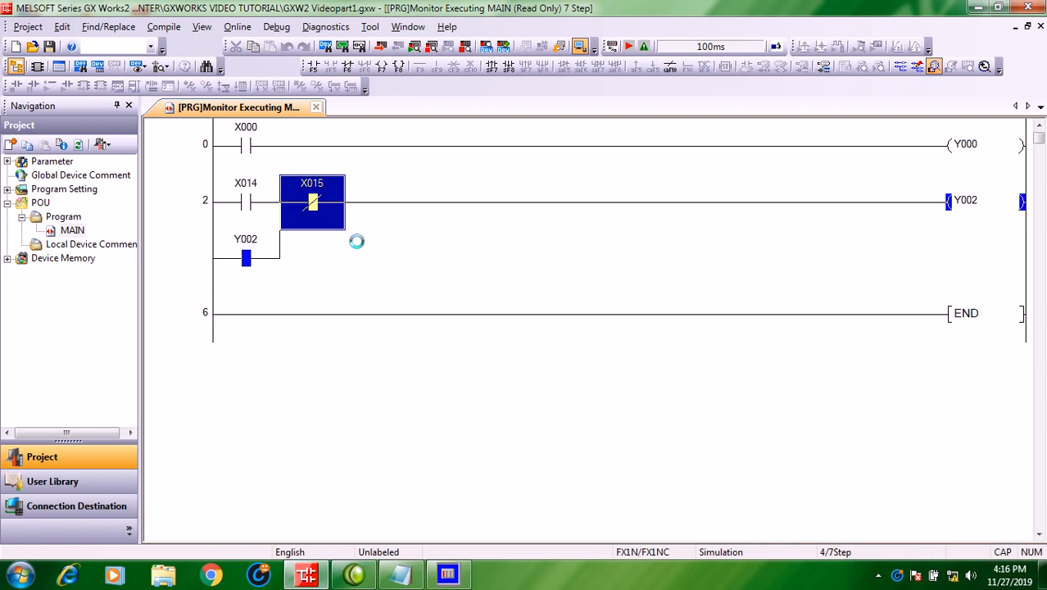
key("shift+Return")
left_click(349, 305)
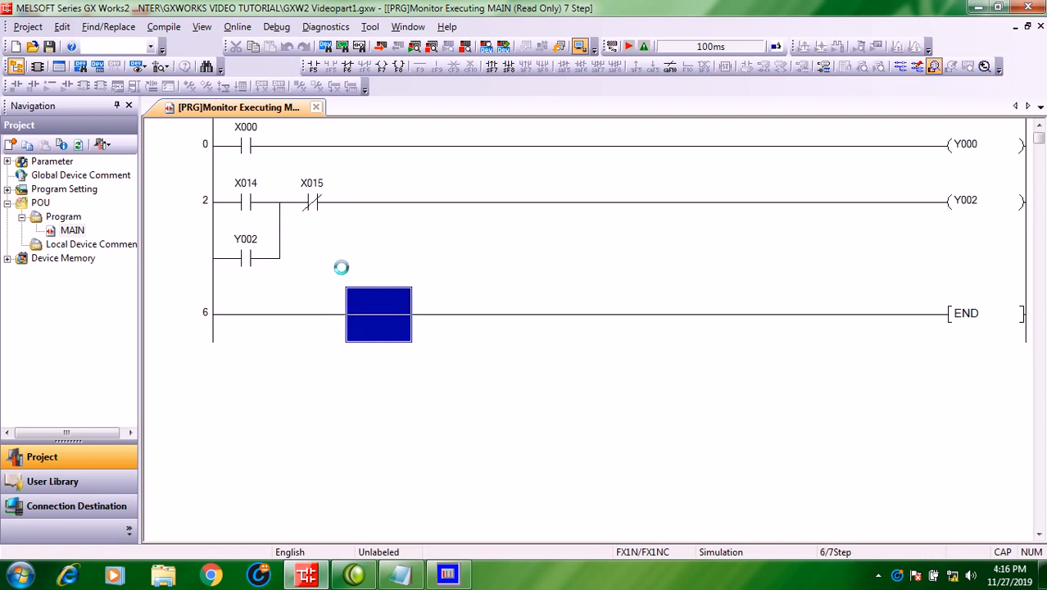
left_click(318, 203)
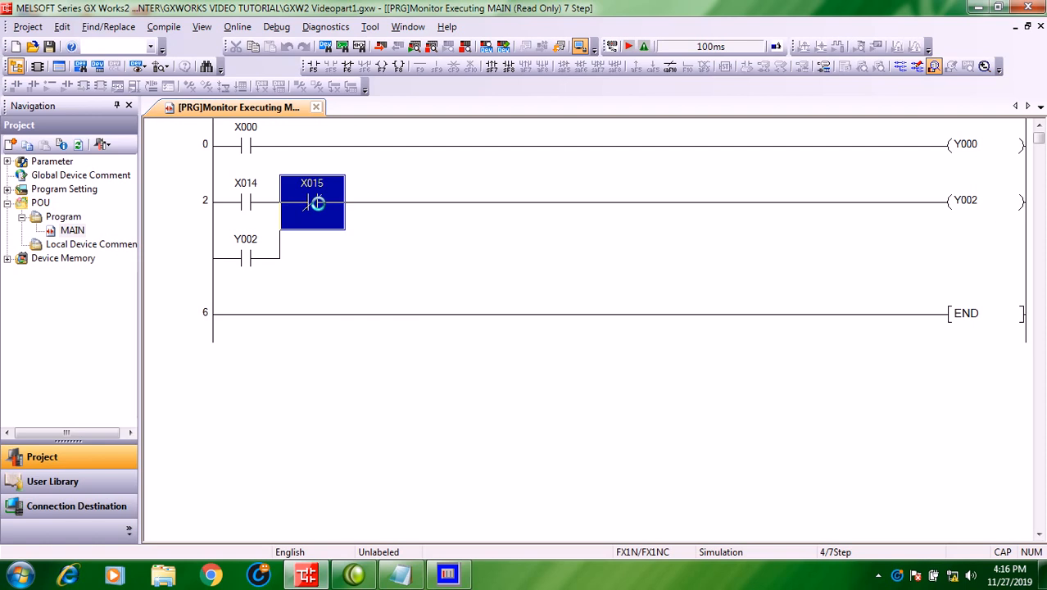
left_click(427, 308)
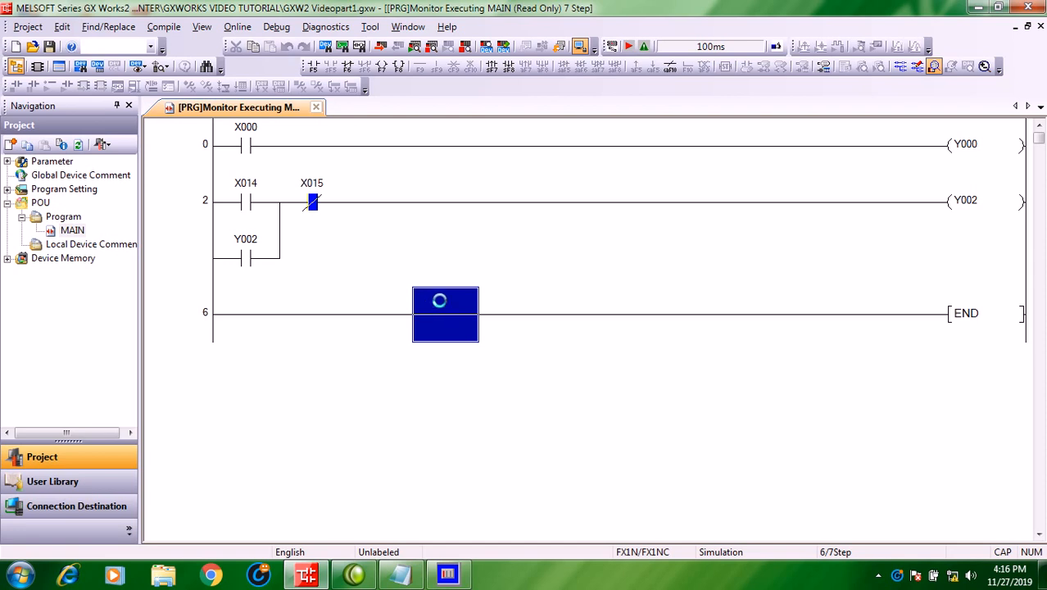
left_click(240, 315)
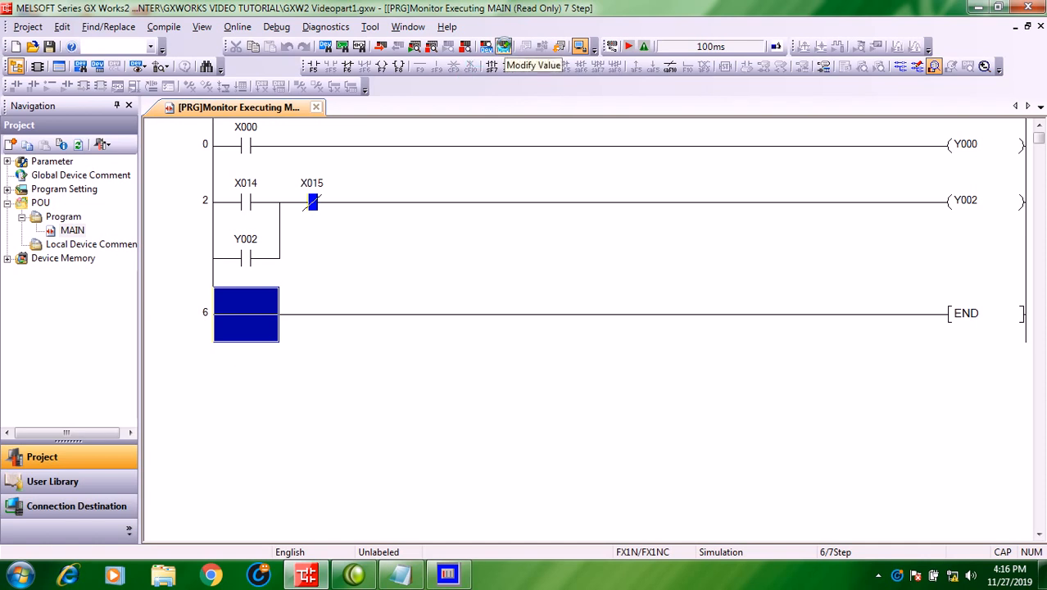
Step: Open the Modify Value dialog and move it clear of the ladder's input contacts
left_click(277, 25)
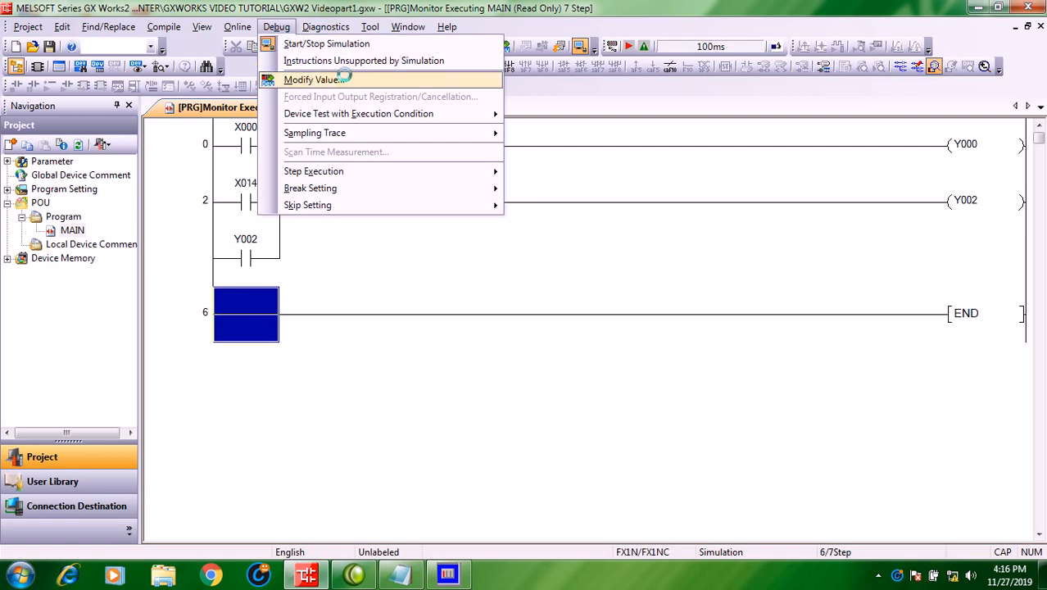
left_click(573, 208)
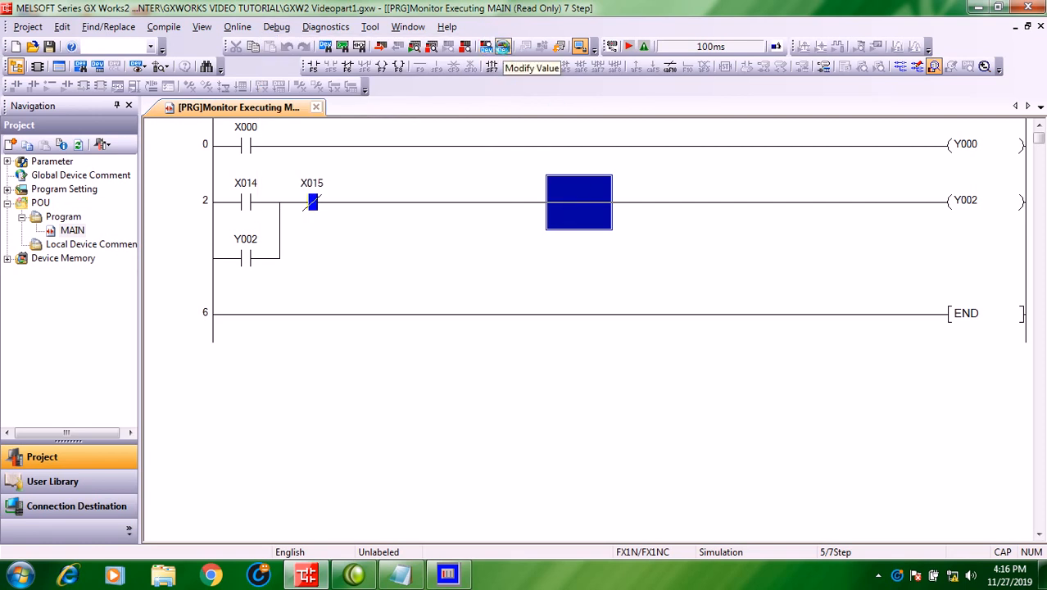
left_click(502, 47)
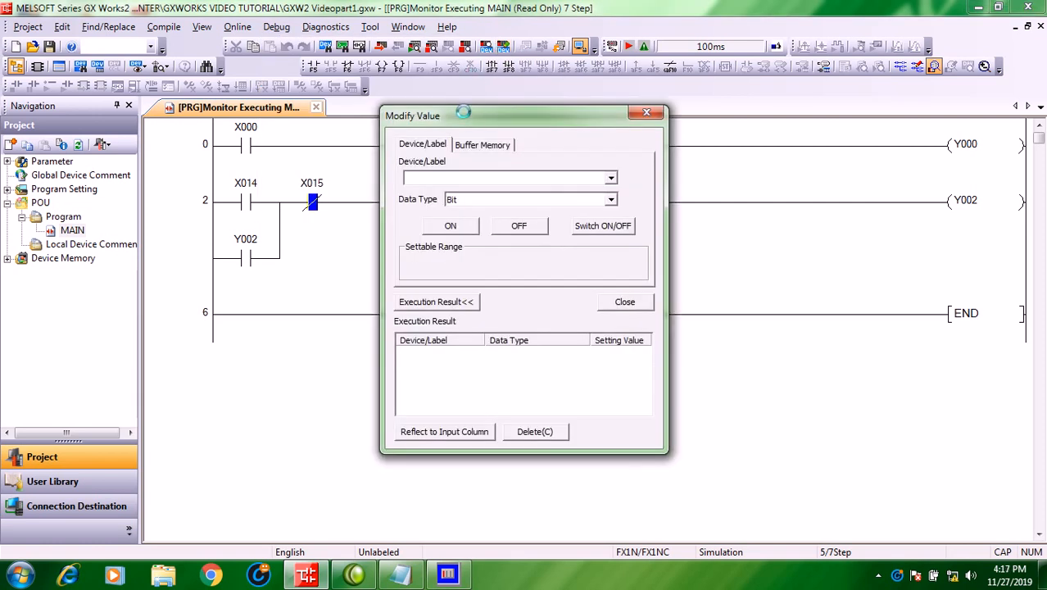
left_click_drag(469, 116, 637, 176)
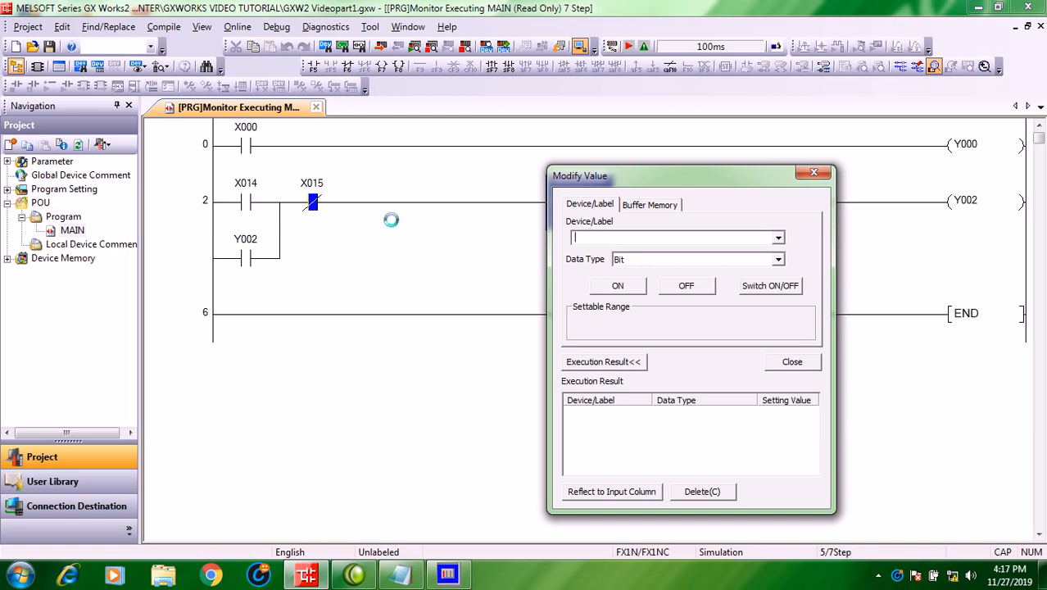
Step: Pick the X000, X014 and X015 contacts in turn as the device for value modification, ending on X000
left_click(244, 147)
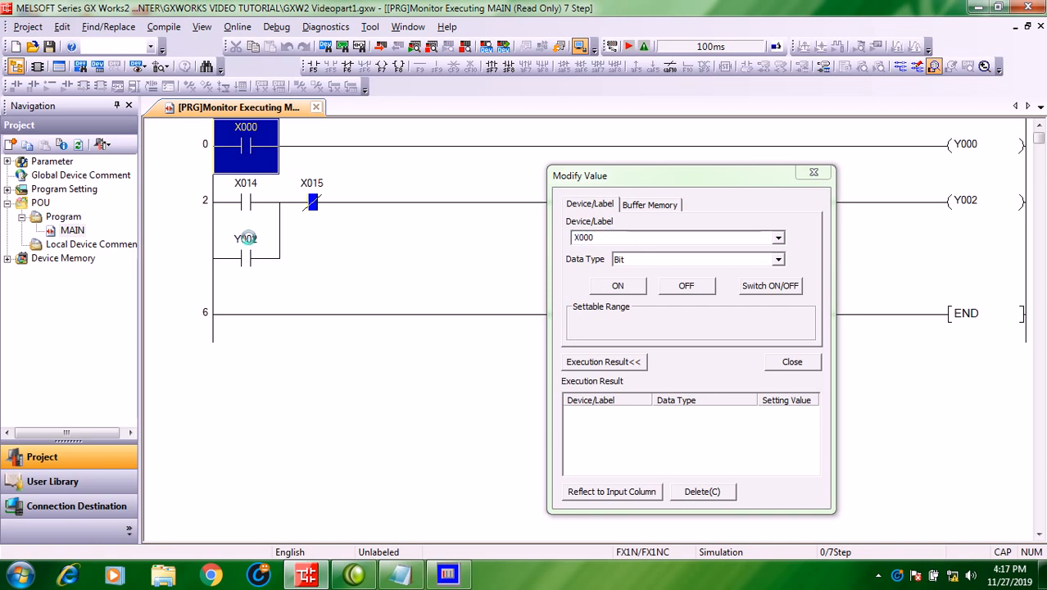
left_click(244, 206)
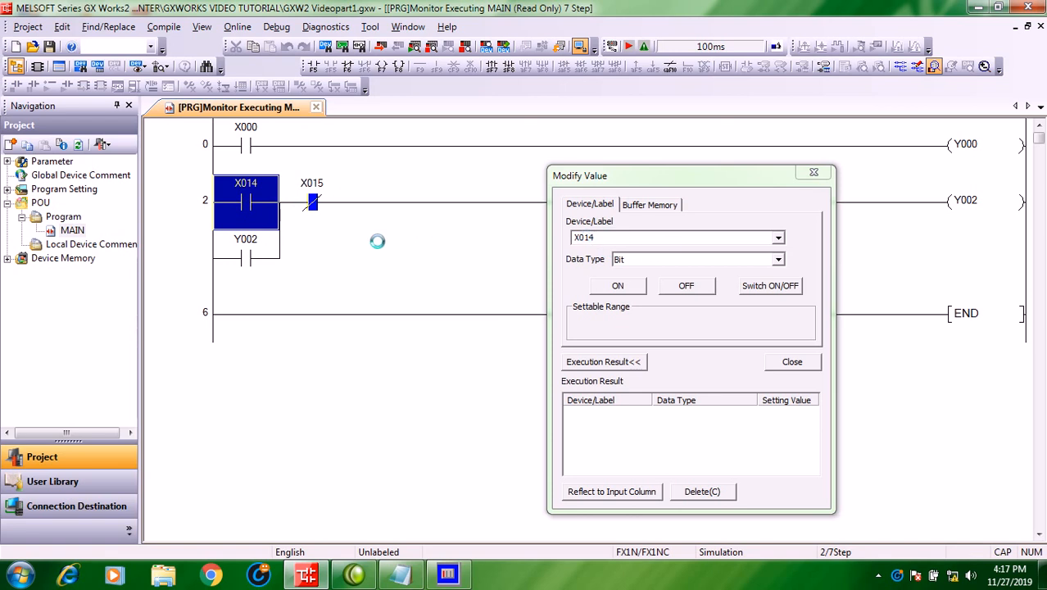
left_click(314, 202)
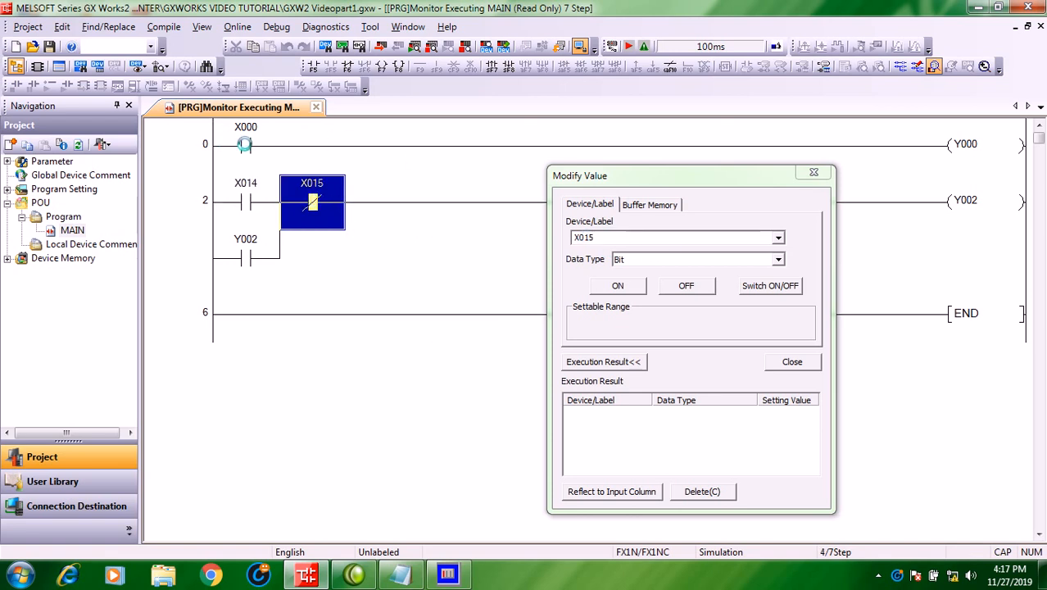
left_click(245, 145)
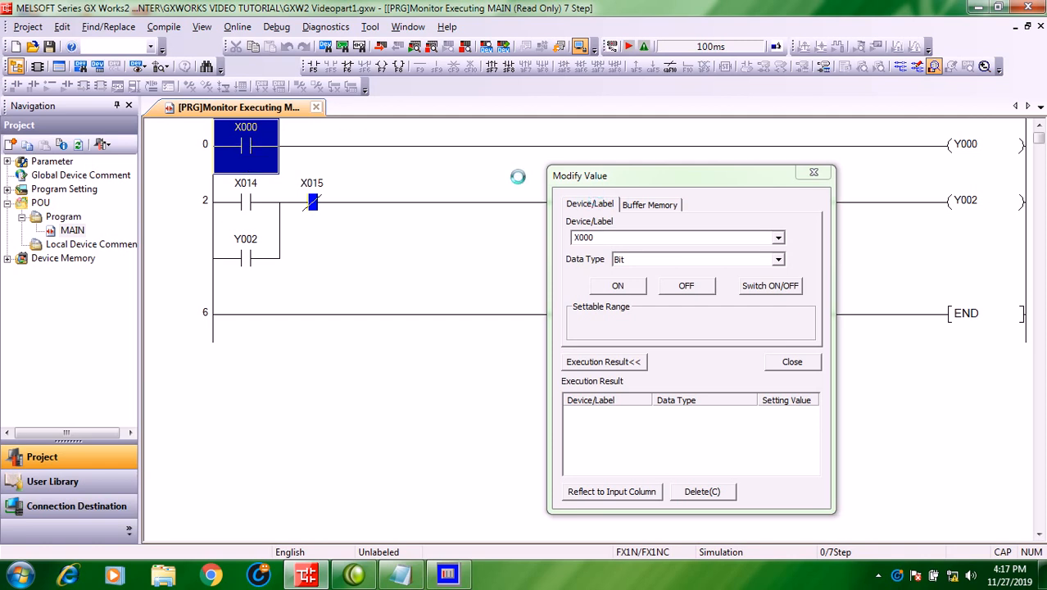
Step: Force X000 ON and OFF with Modify Value, and toggle it twice with Switch ON/OFF
left_click(618, 286)
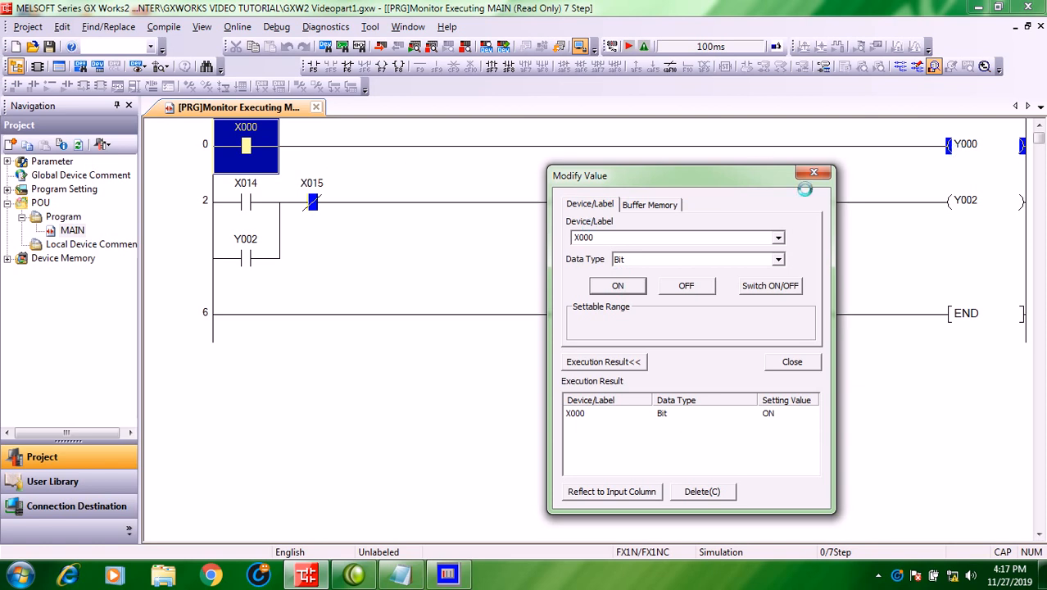
left_click(686, 285)
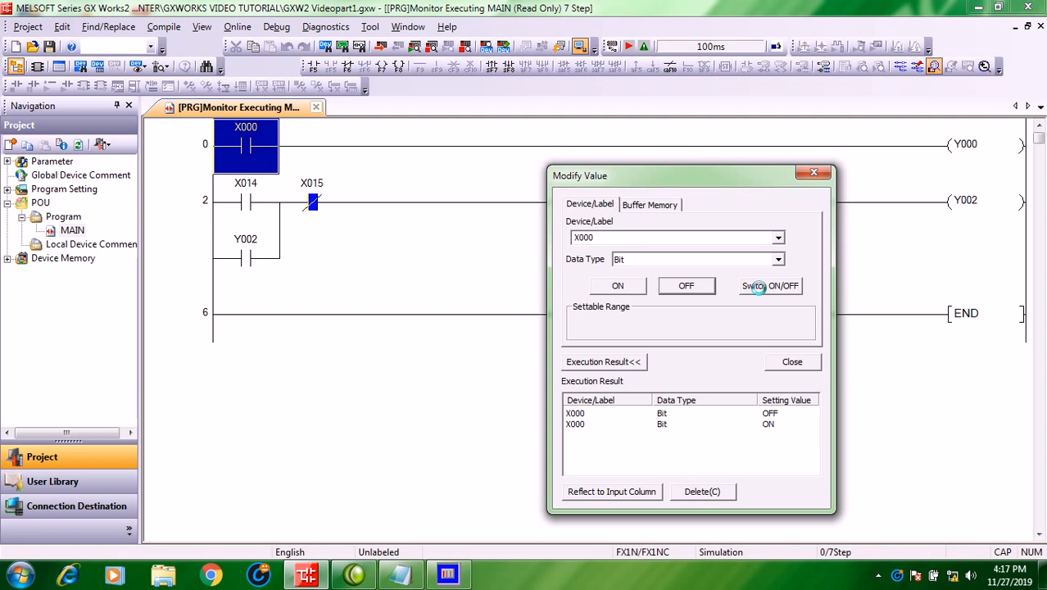
left_click(758, 285)
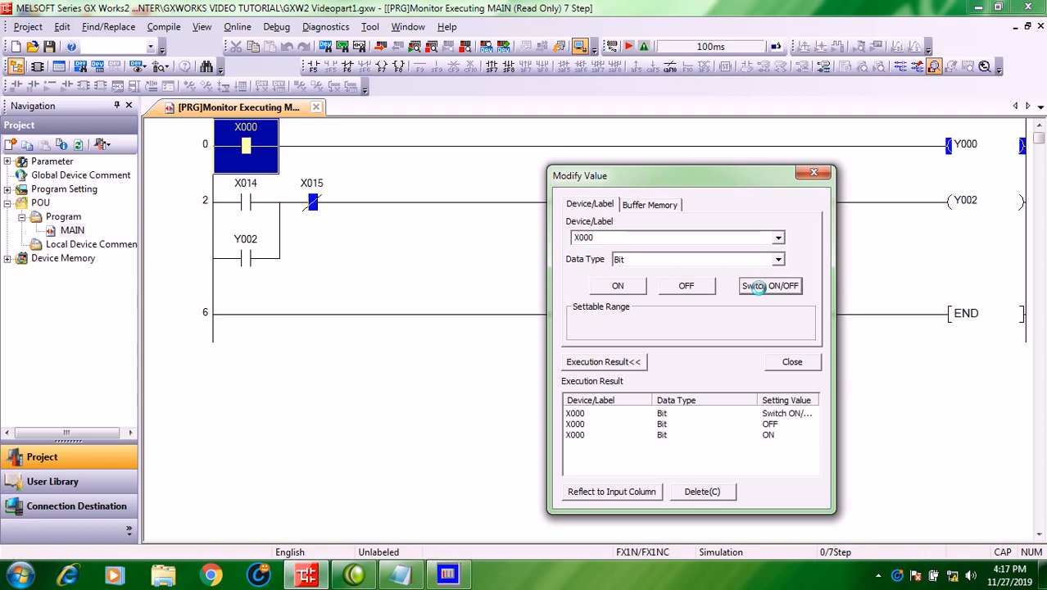
left_click(757, 285)
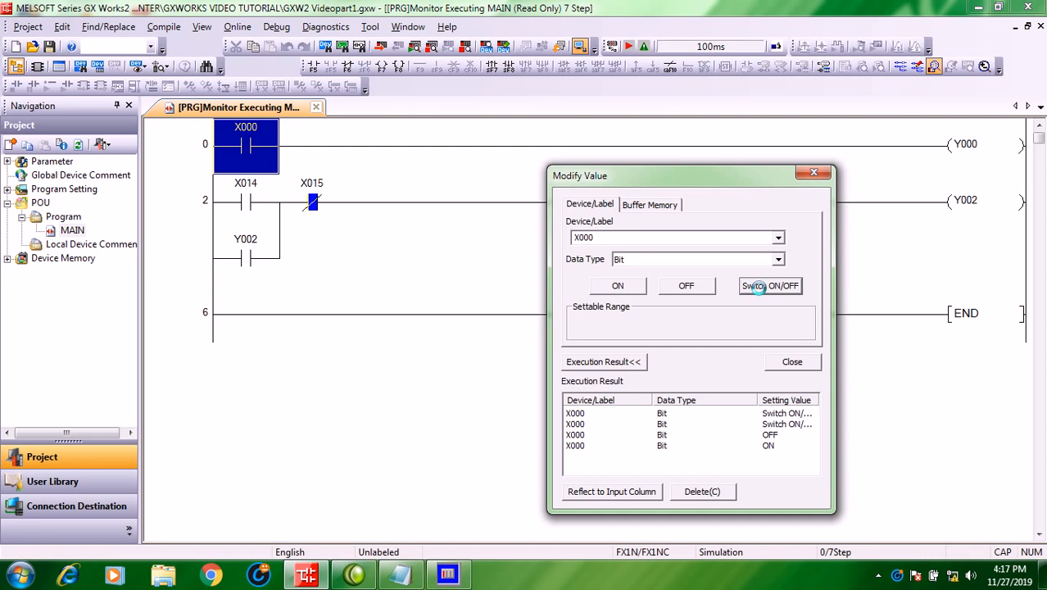
Step: Select the X014 contact and force it ON and back OFF with Modify Value
left_click(246, 204)
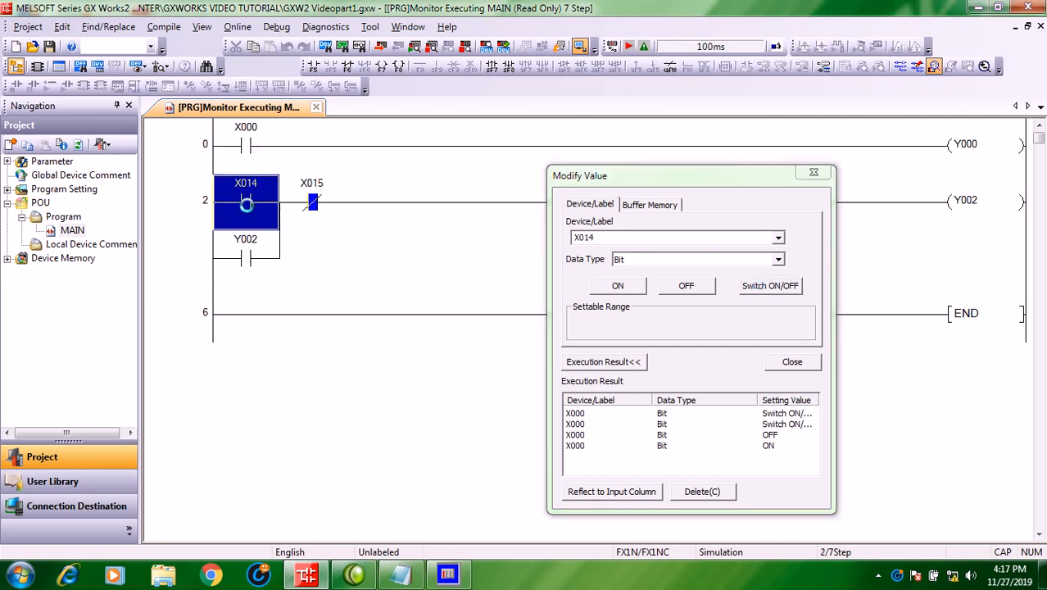
left_click(617, 285)
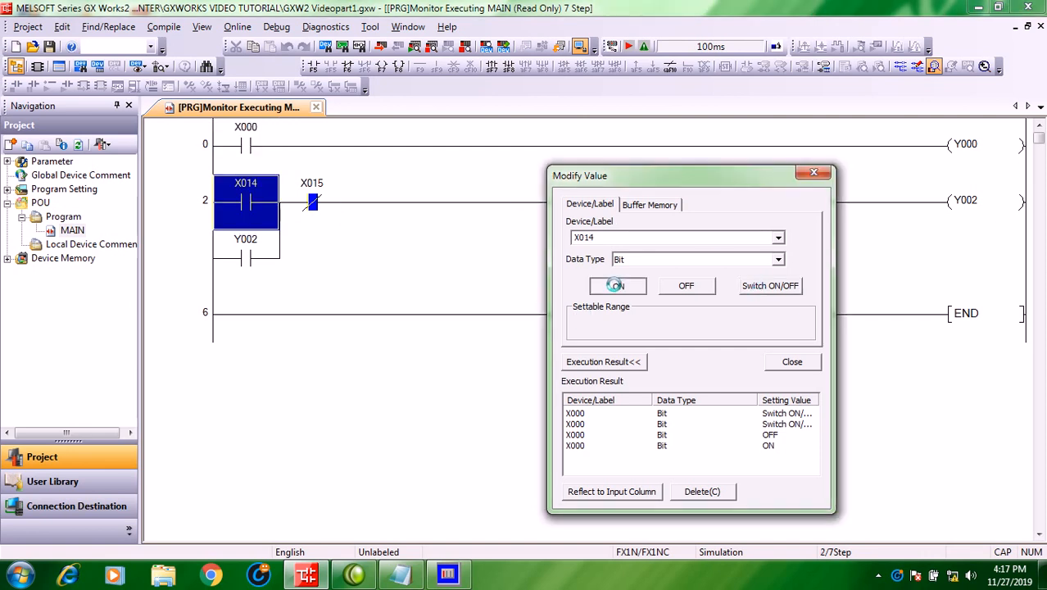
left_click(683, 285)
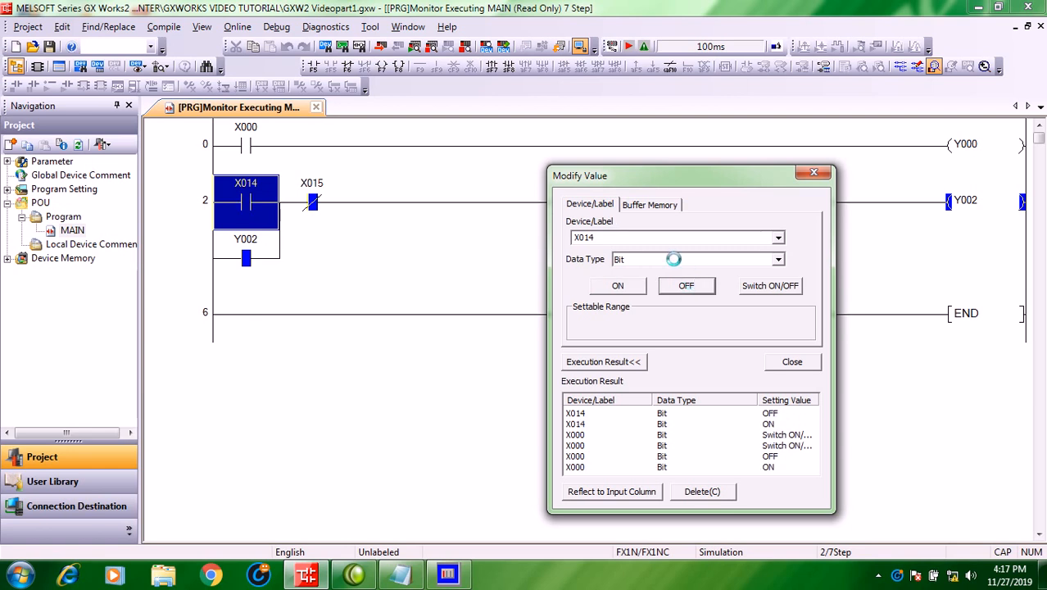
Step: Select the X015 contact and toggle it twice with Switch ON/OFF to break the Y002 latch
left_click(320, 205)
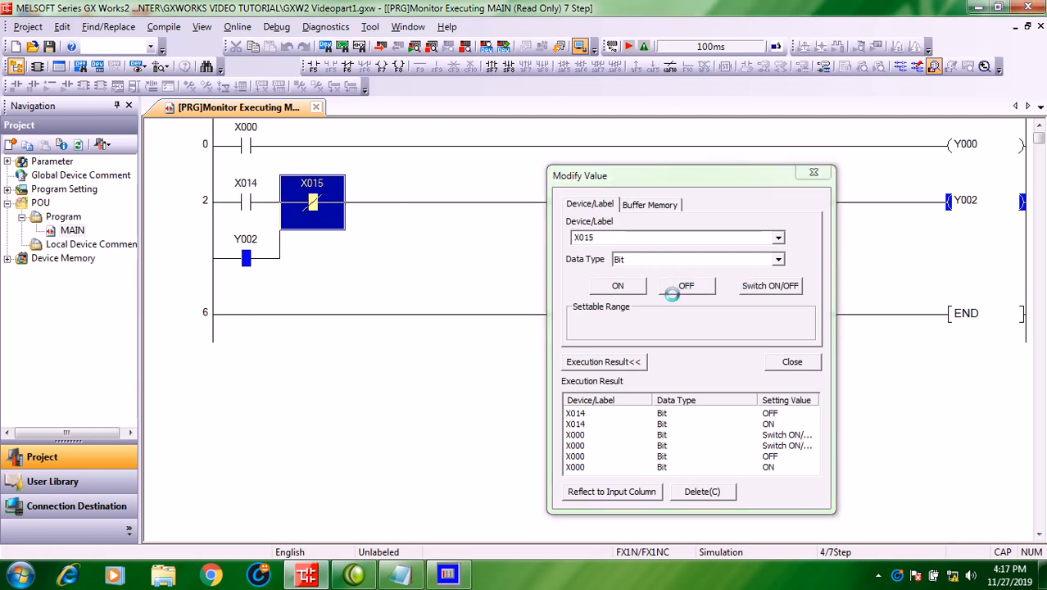
left_click(754, 286)
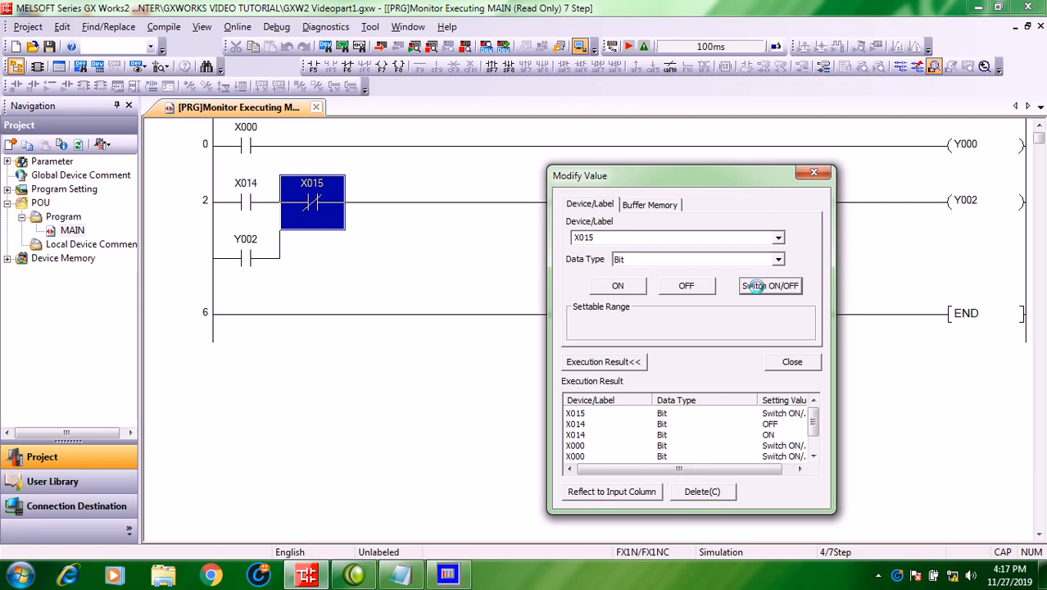
left_click(753, 286)
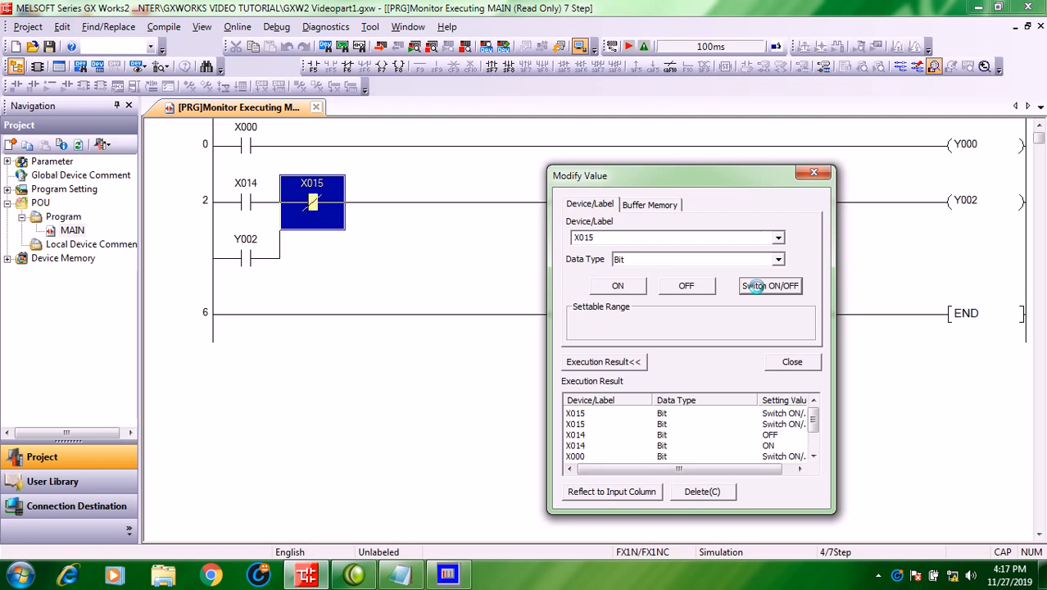
Step: Reposition and close the Modify Value dialog, and select the start of the END rung
left_click_drag(617, 175, 576, 223)
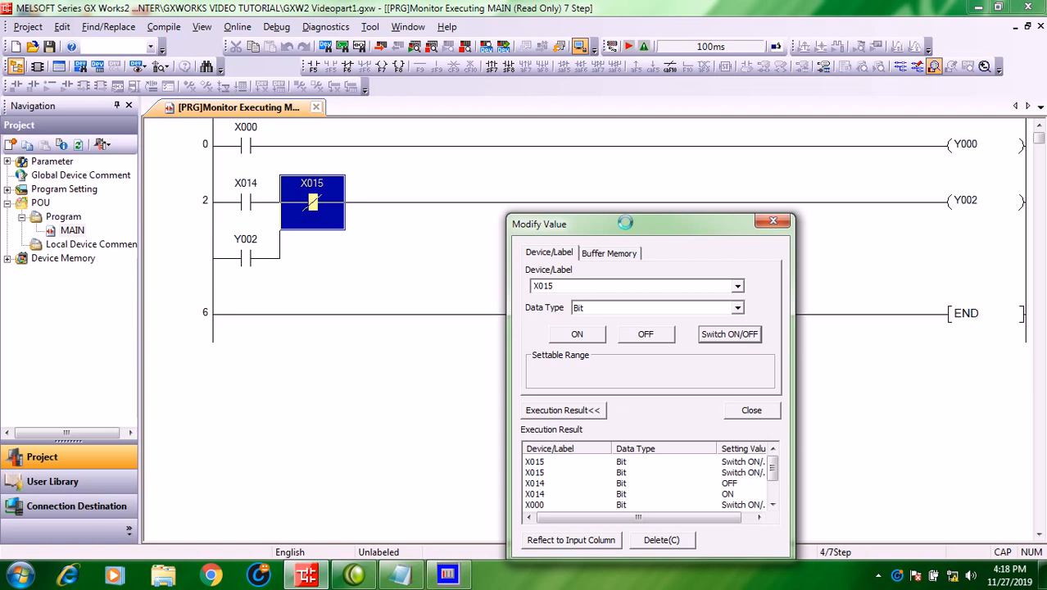
left_click_drag(621, 223, 596, 114)
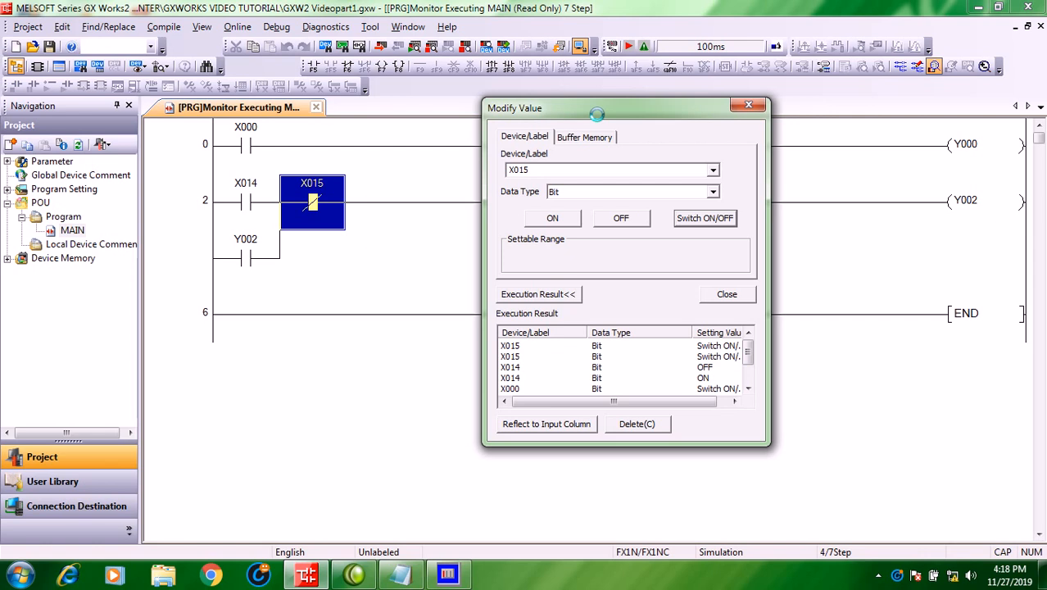
left_click(727, 294)
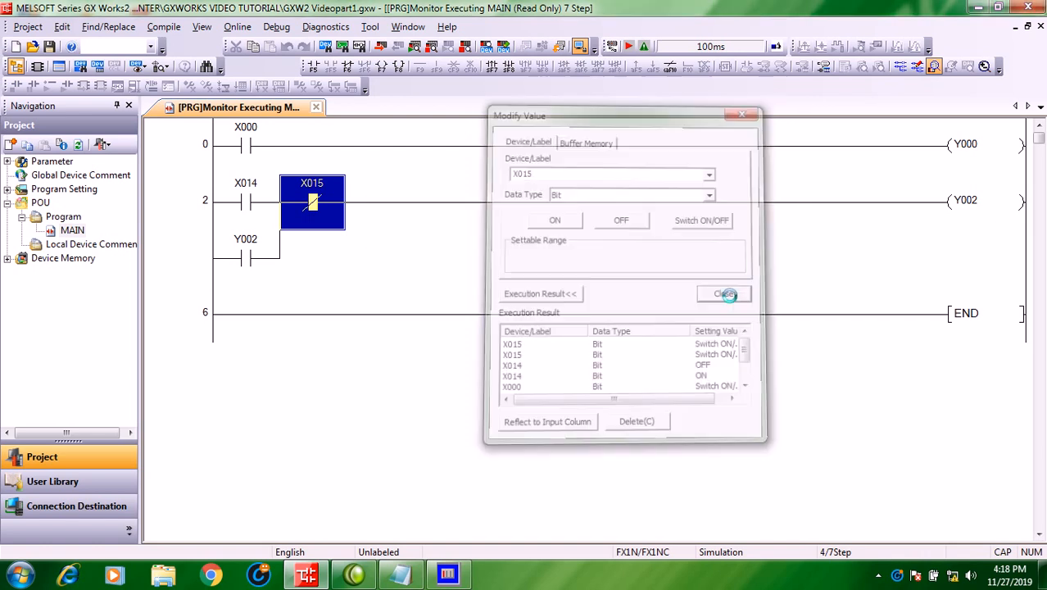
left_click(268, 314)
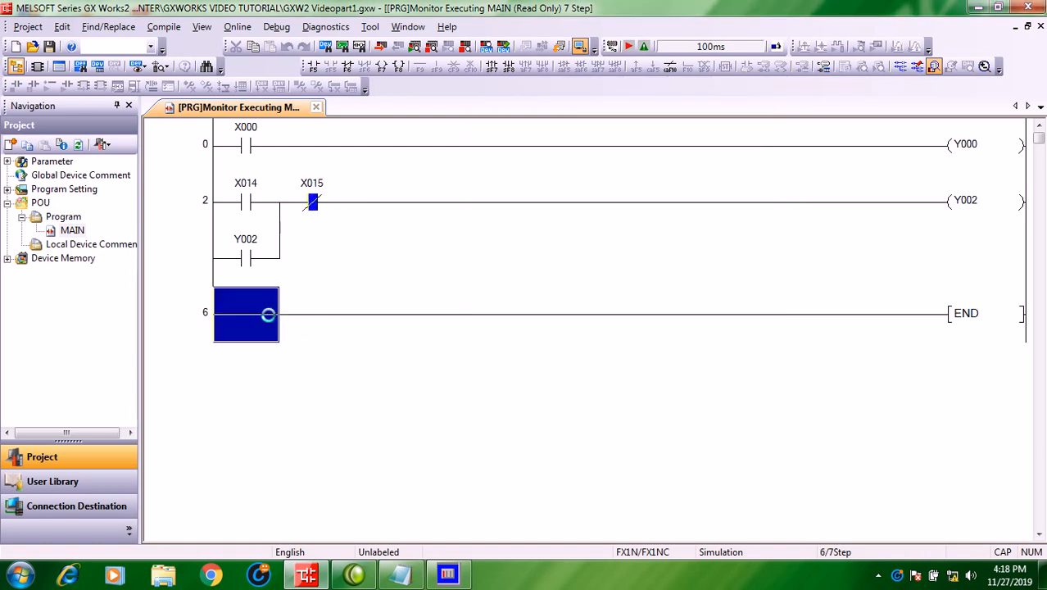